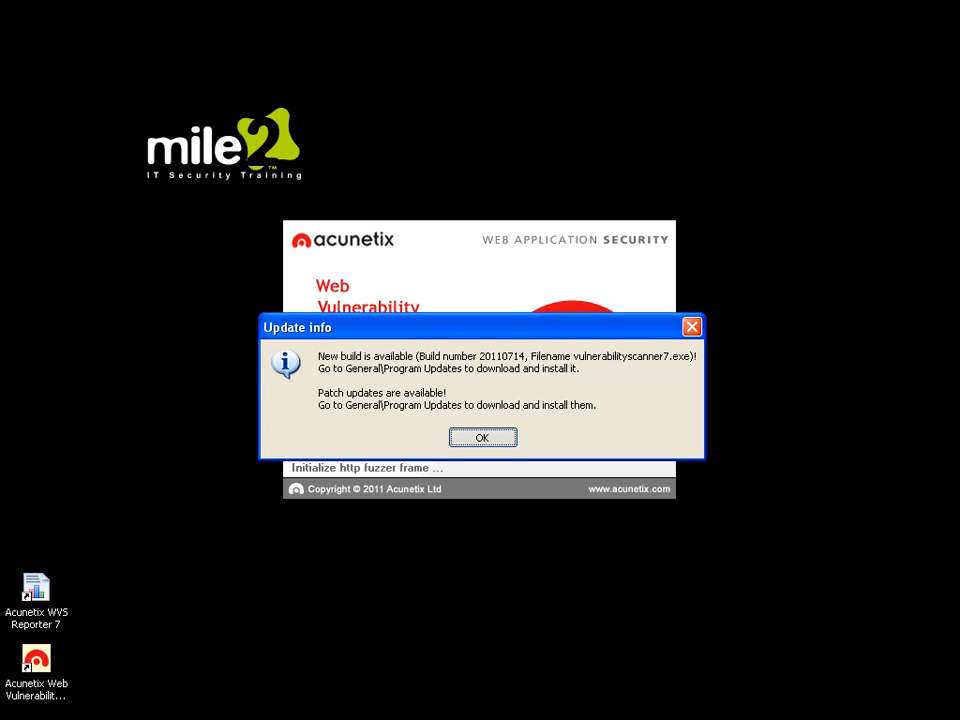
key(Return)
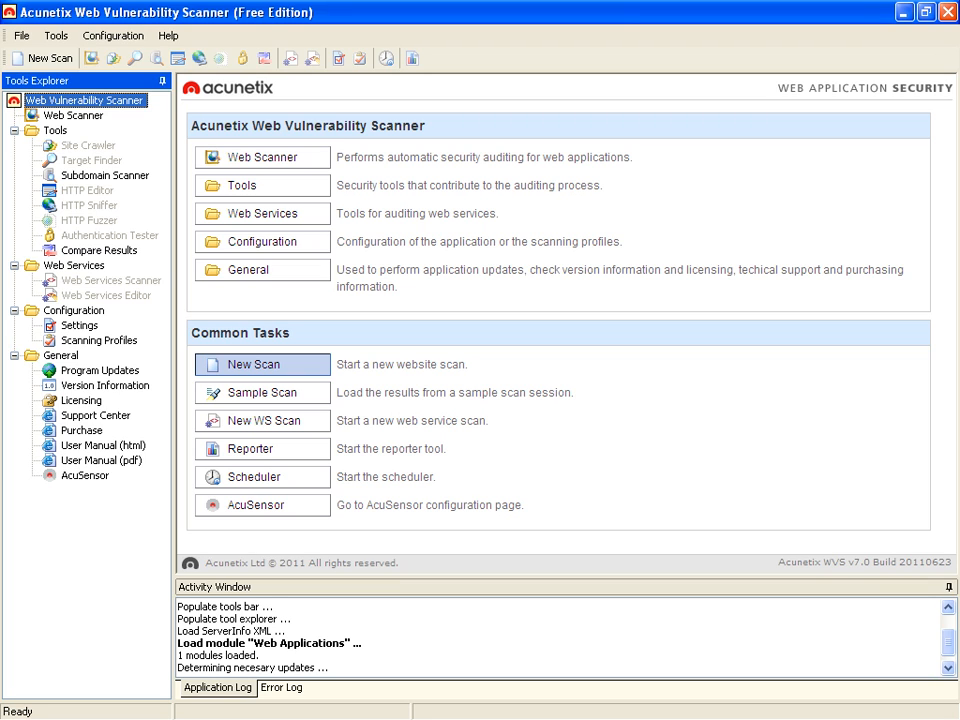
click(262, 364)
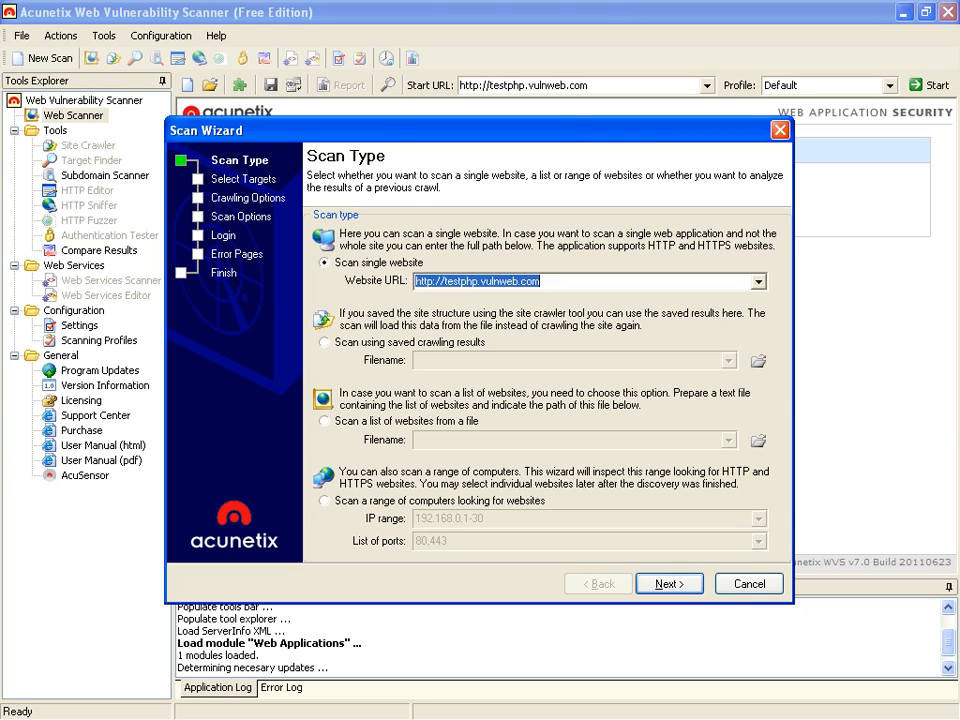
click(759, 282)
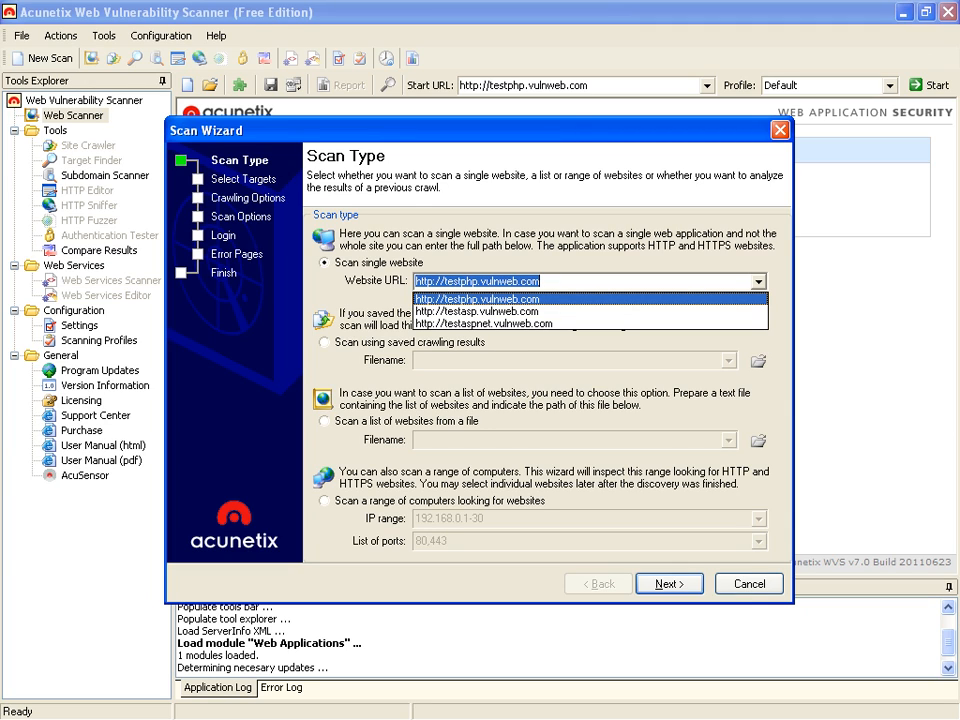
click(759, 282)
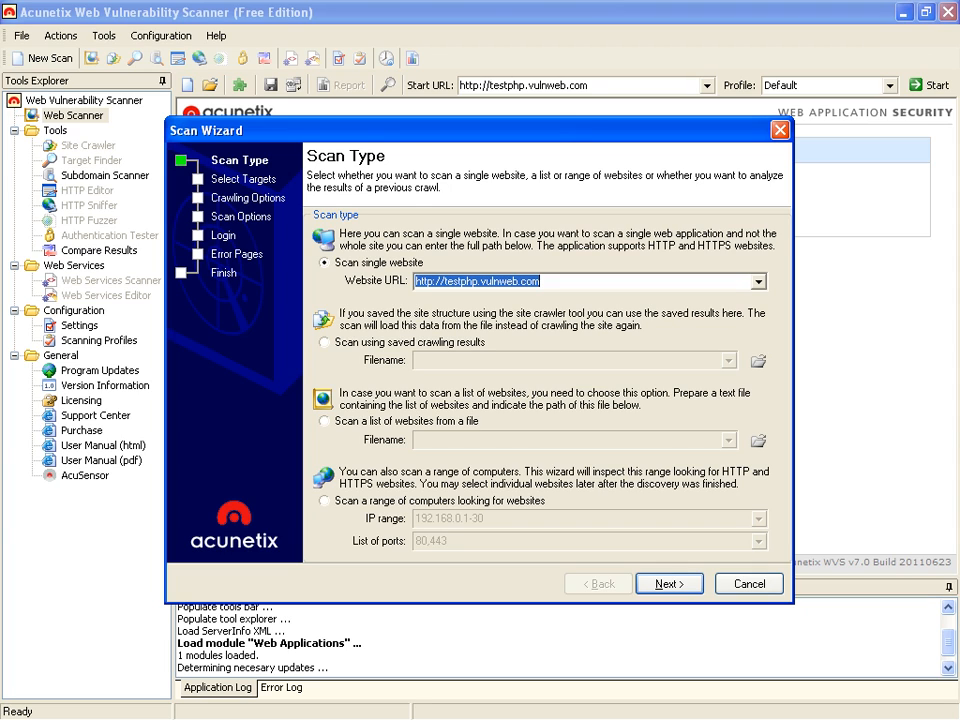
key(Return)
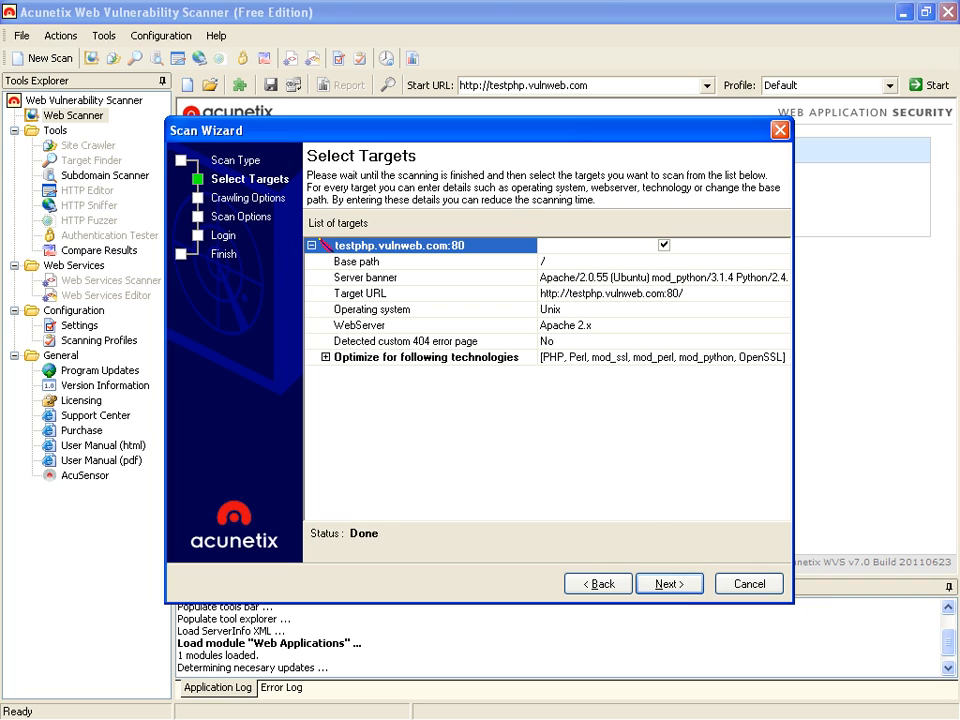
Step: Review the technologies to optimize for on testphp.vulnweb.com:80, then accept the target settings and the default crawling options
click(326, 357)
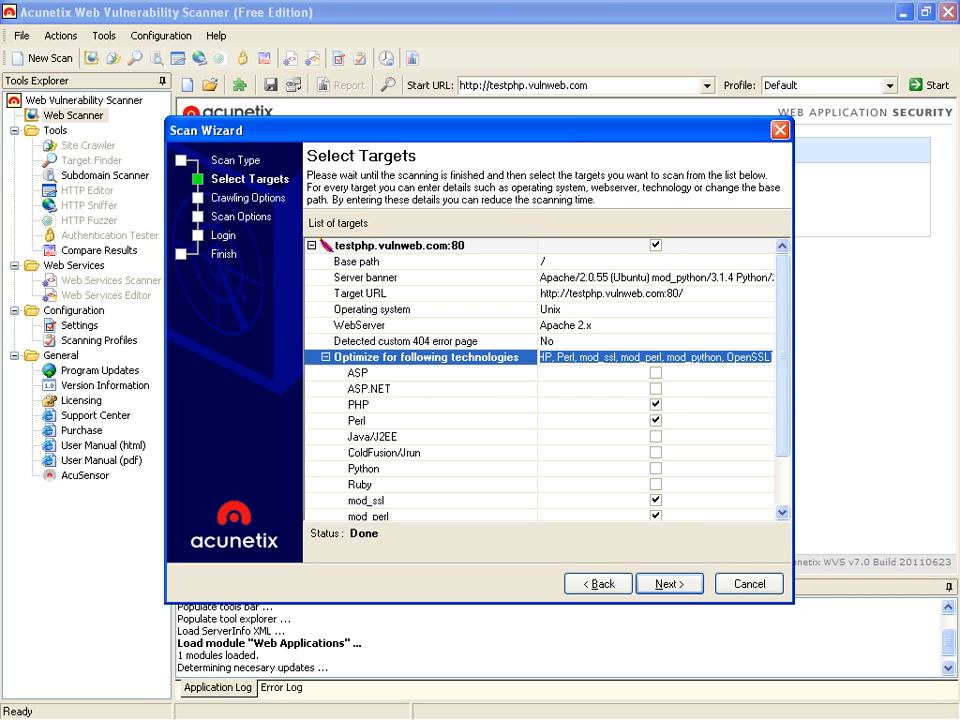
scroll(545, 380, down, 3)
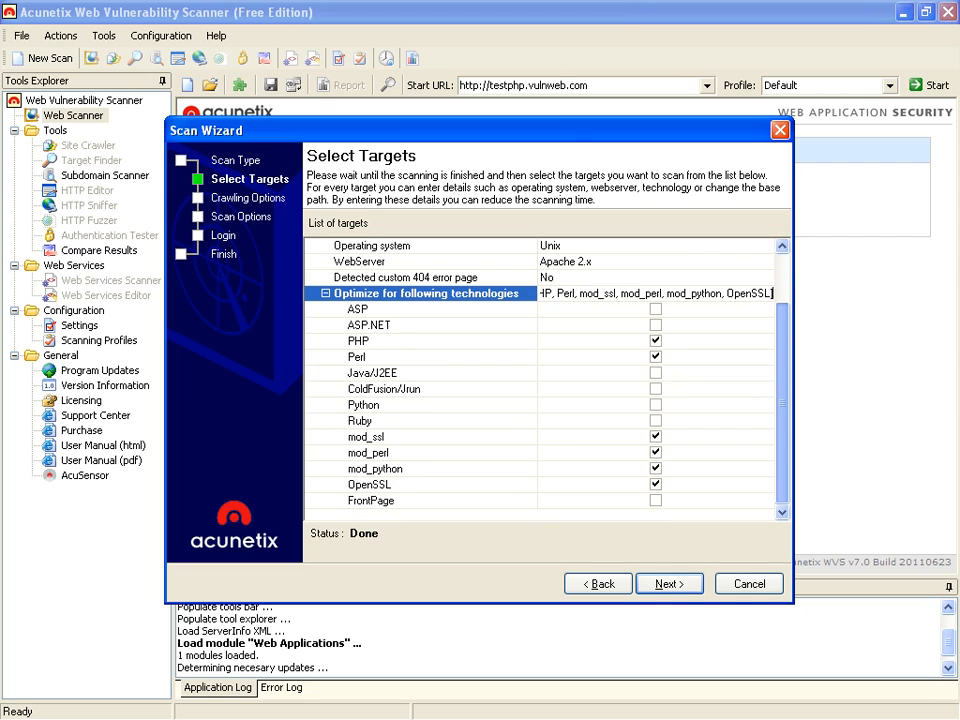
scroll(545, 380, up, 2)
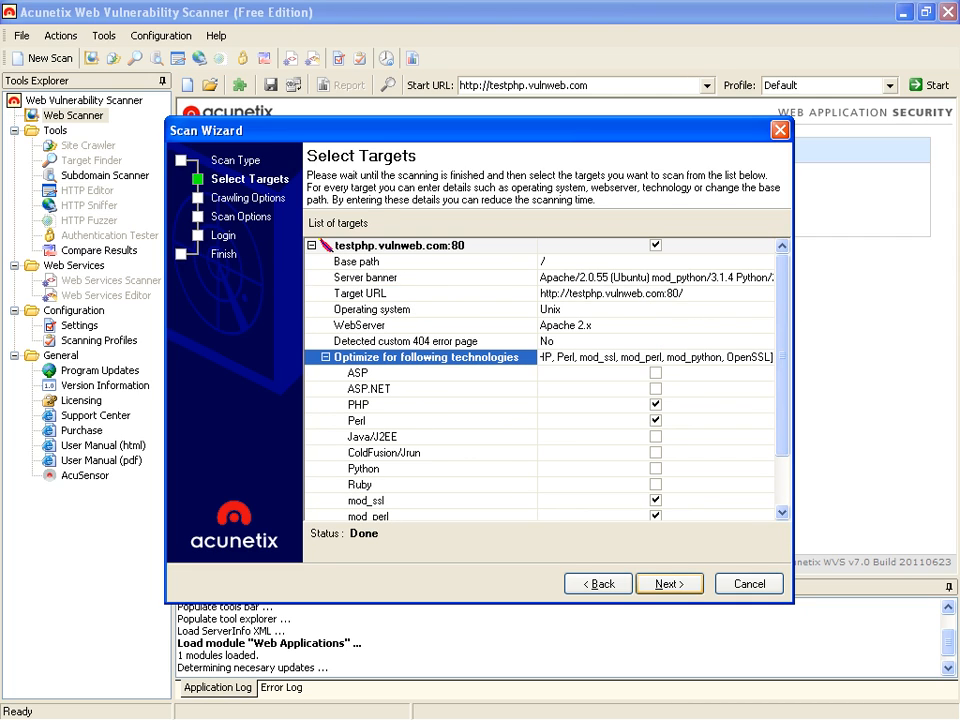
click(669, 583)
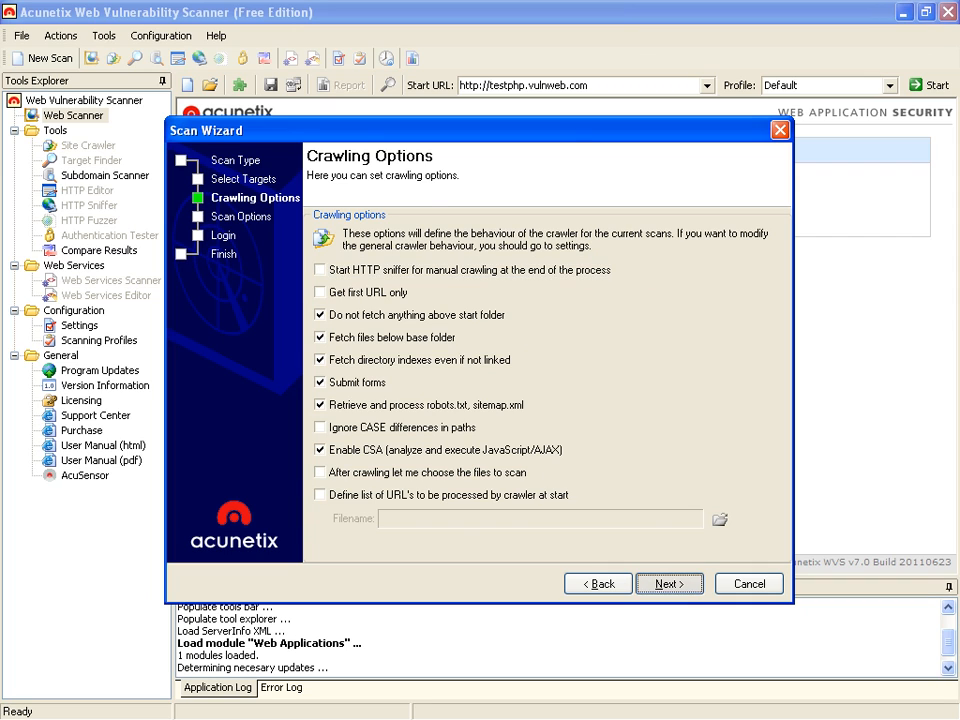
click(669, 583)
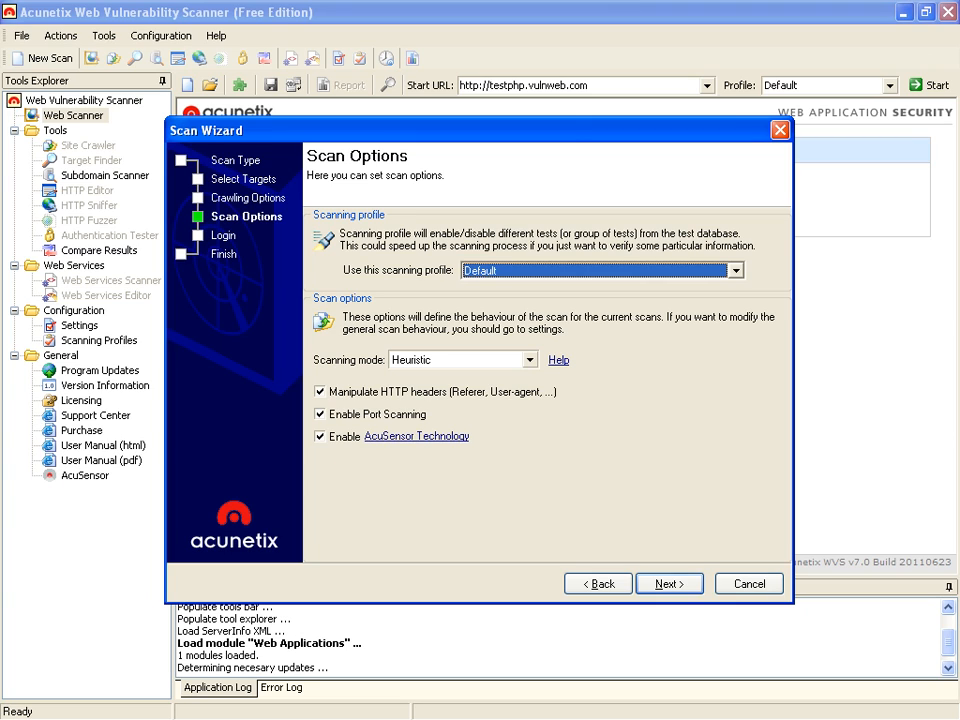
Step: Look through the available scanning profiles and choose the Default profile for the scan
click(736, 271)
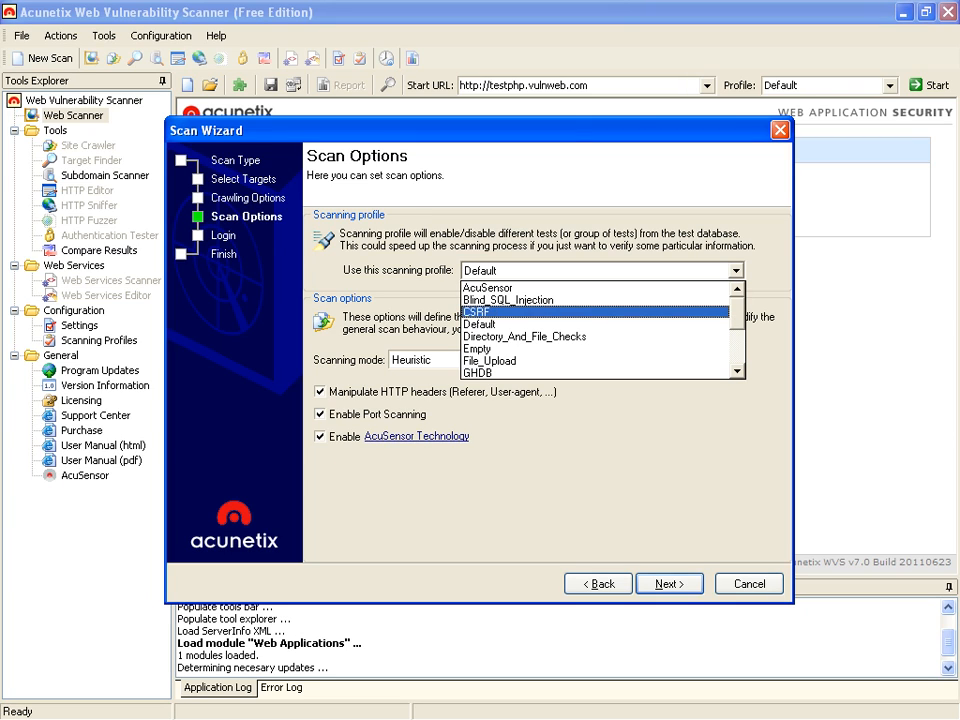
scroll(598, 330, down, 4)
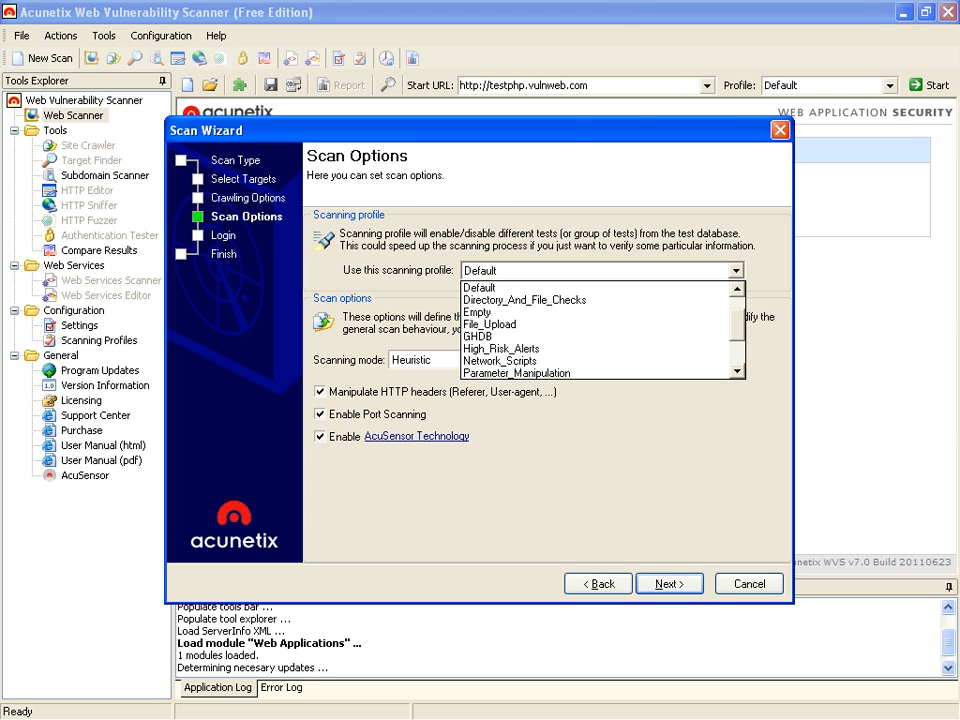
scroll(598, 330, down, 3)
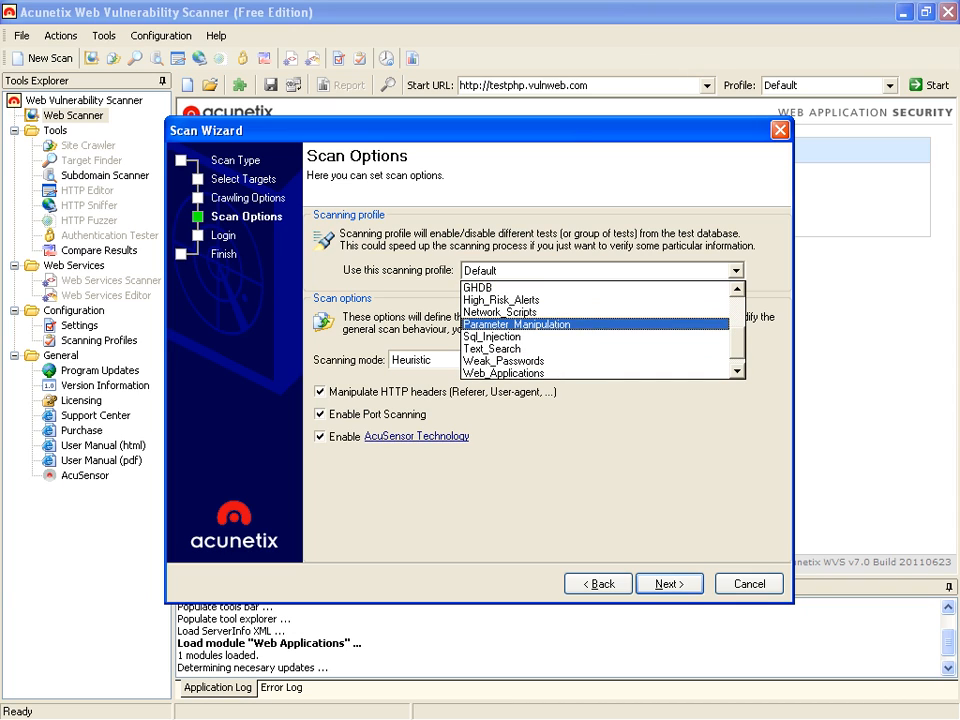
scroll(598, 330, down, 1)
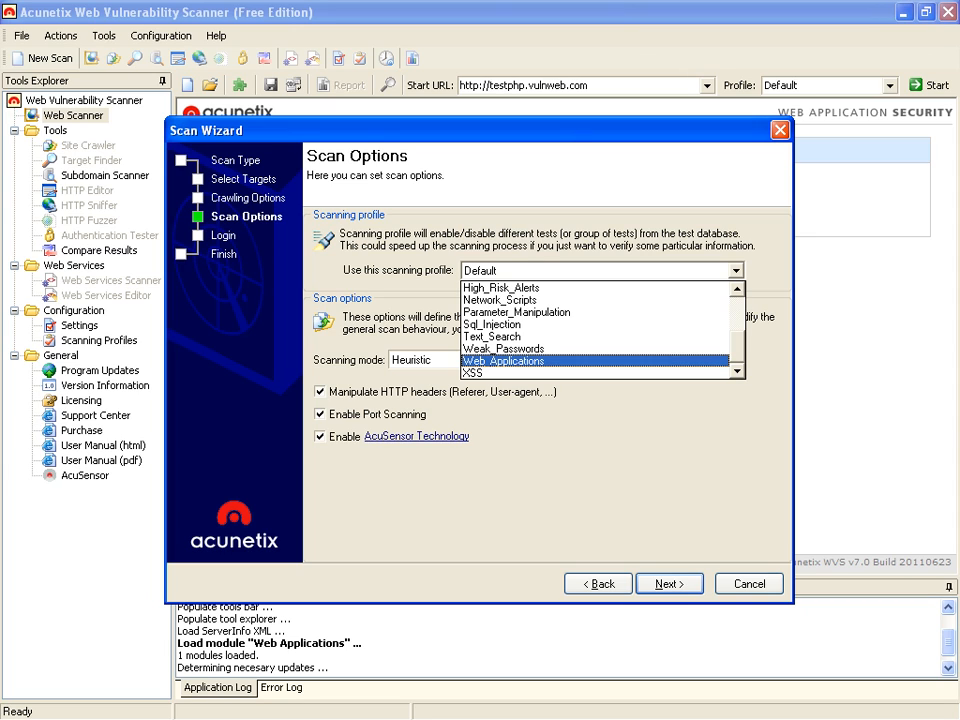
scroll(598, 330, up, 3)
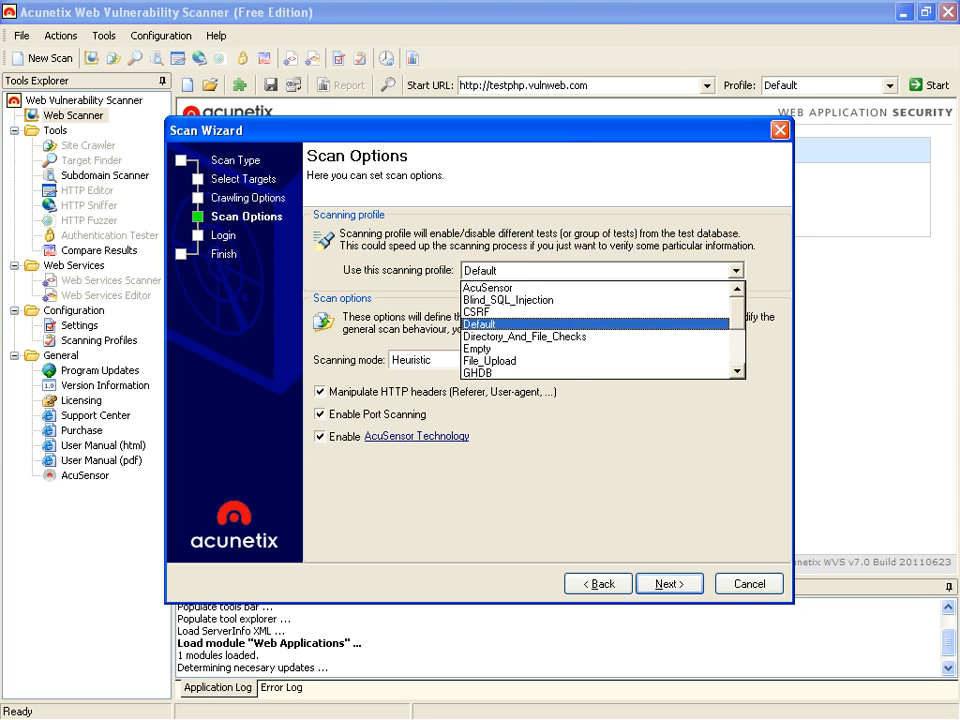
click(595, 324)
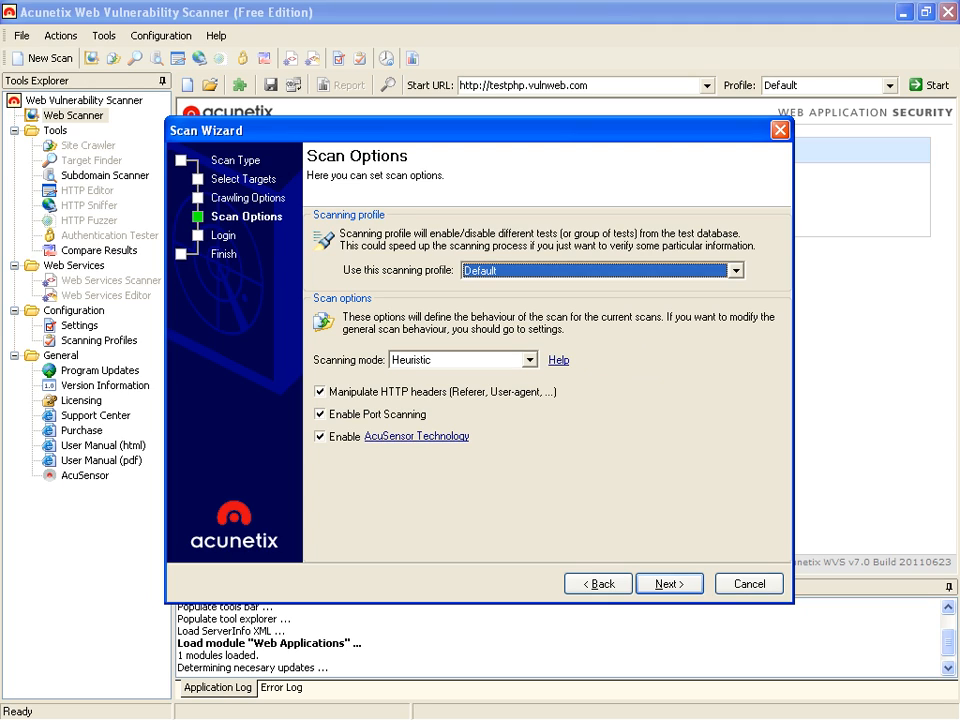
Step: Set the scanning mode to Heuristic and accept the scan options
click(530, 360)
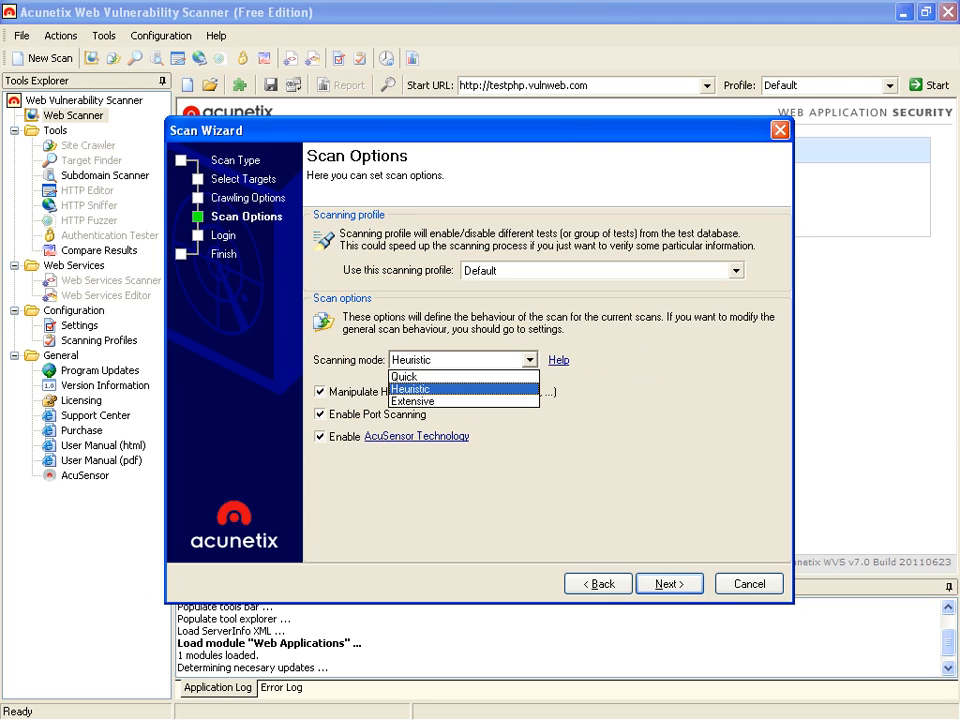
click(450, 389)
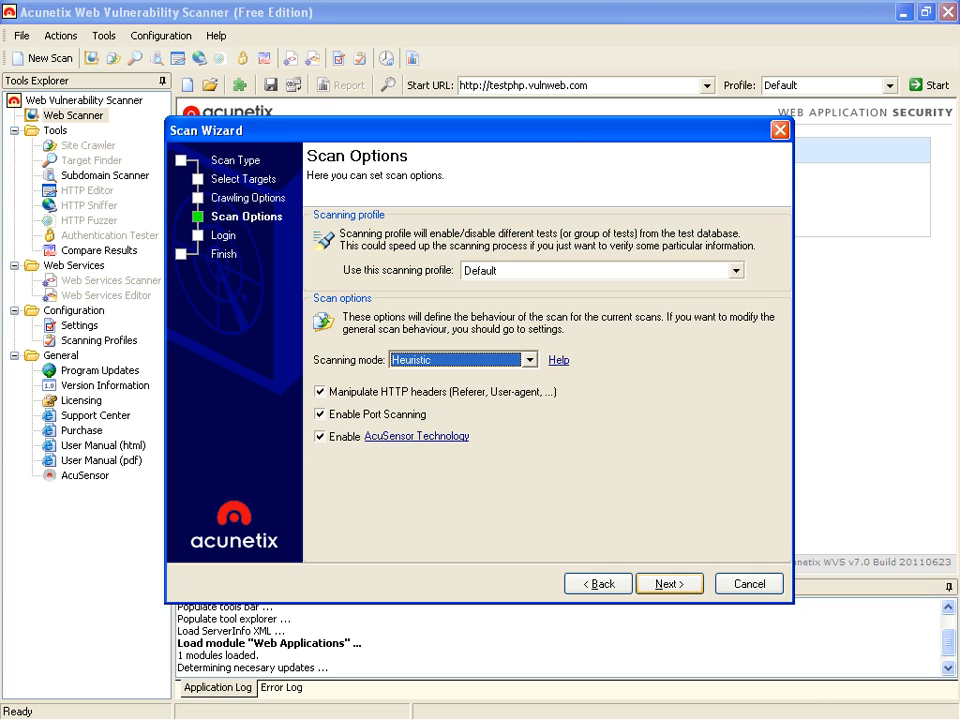
click(668, 583)
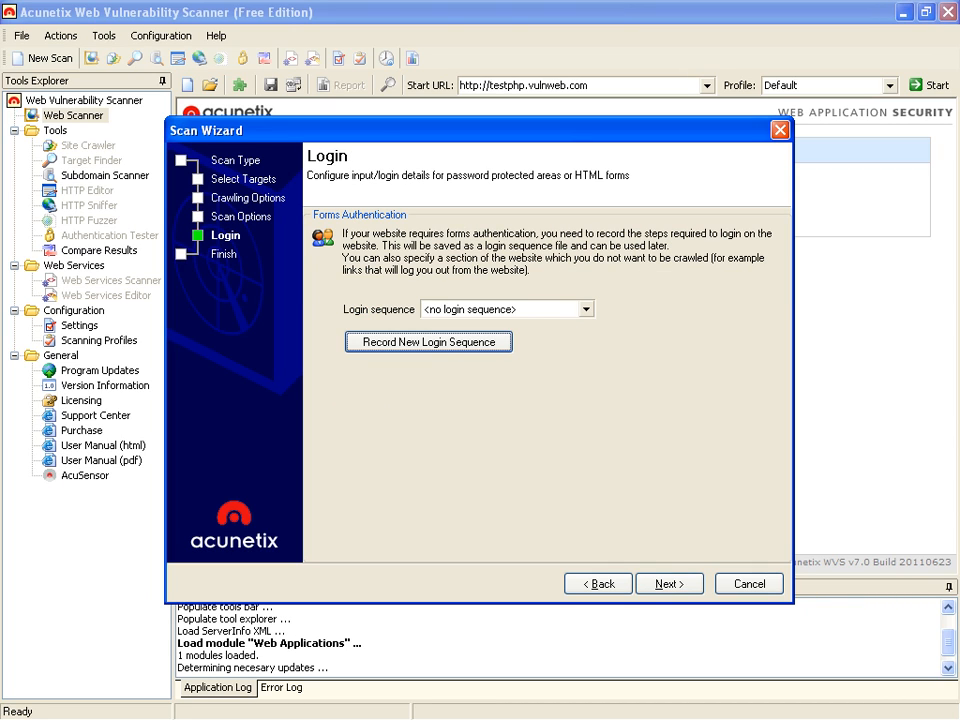
Step: Keep the login setting at <no login sequence> and finish the wizard to launch the scan
click(586, 309)
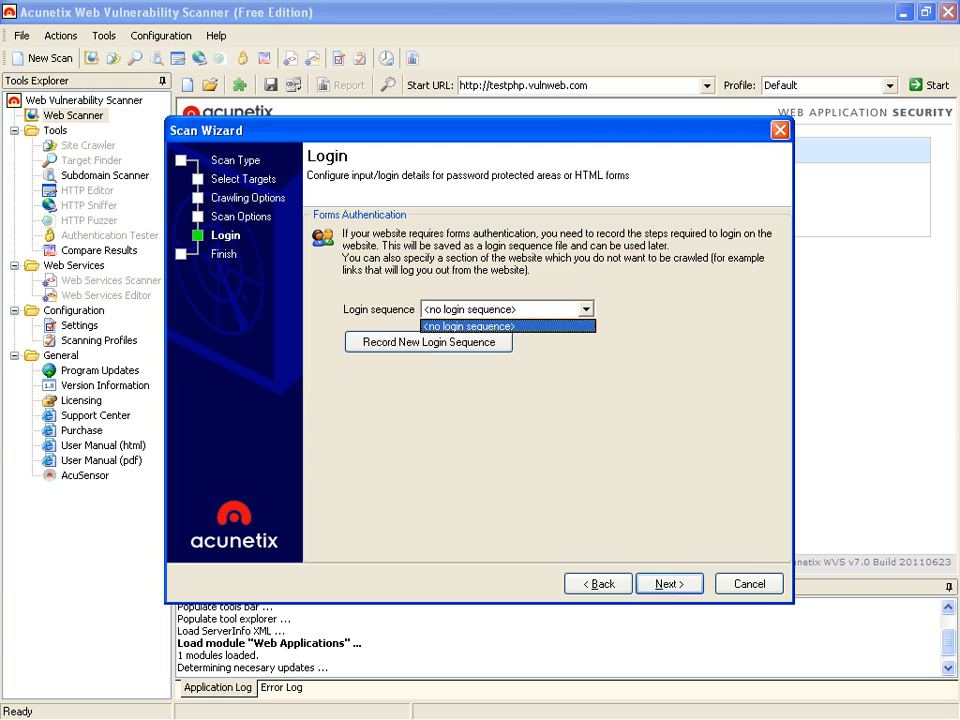
click(586, 309)
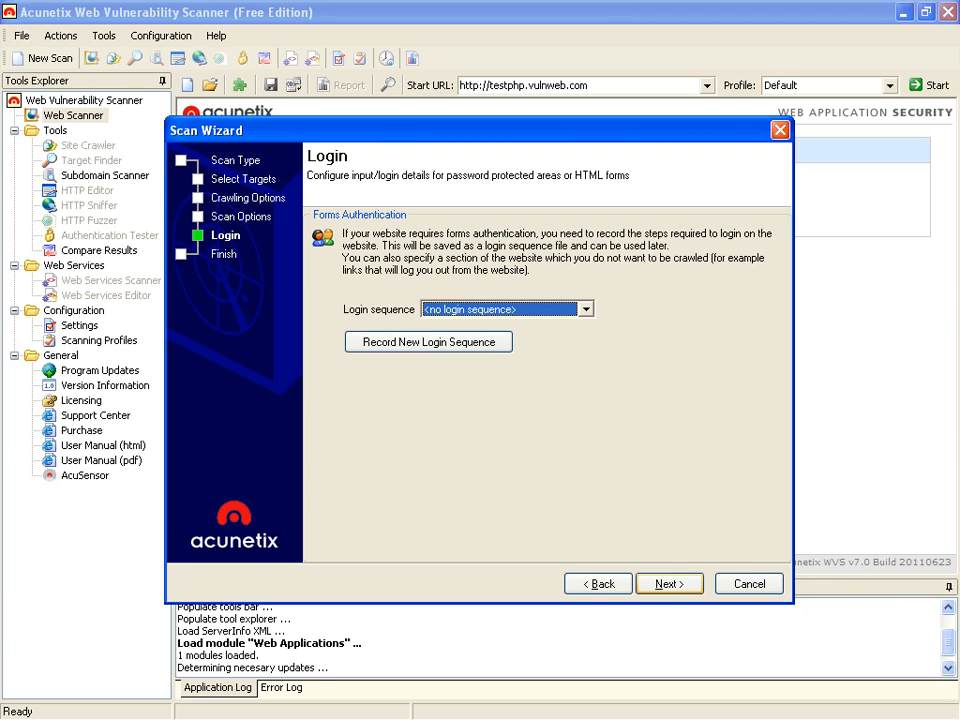
click(669, 583)
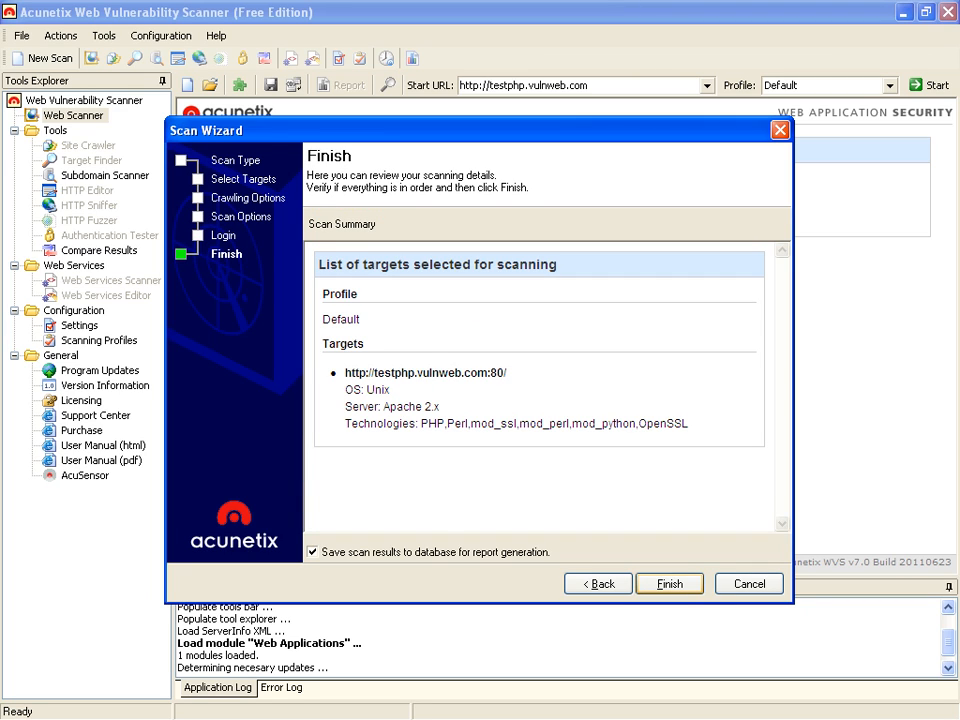
click(669, 583)
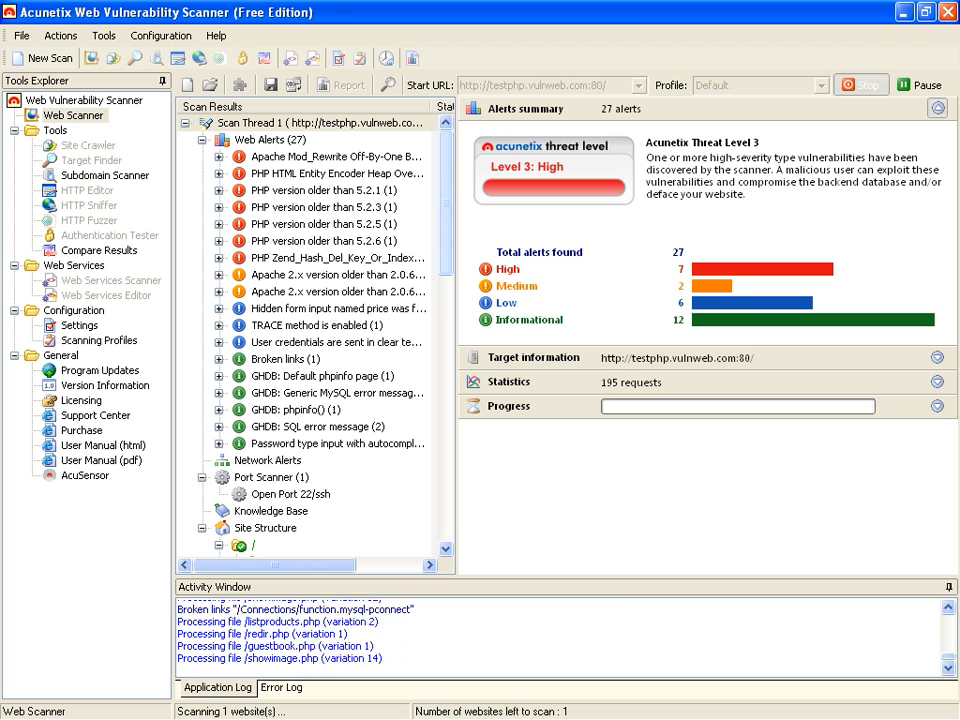
Step: Examine the web alerts and site structure in the results tree of the running scan
drag(446, 203, 446, 467)
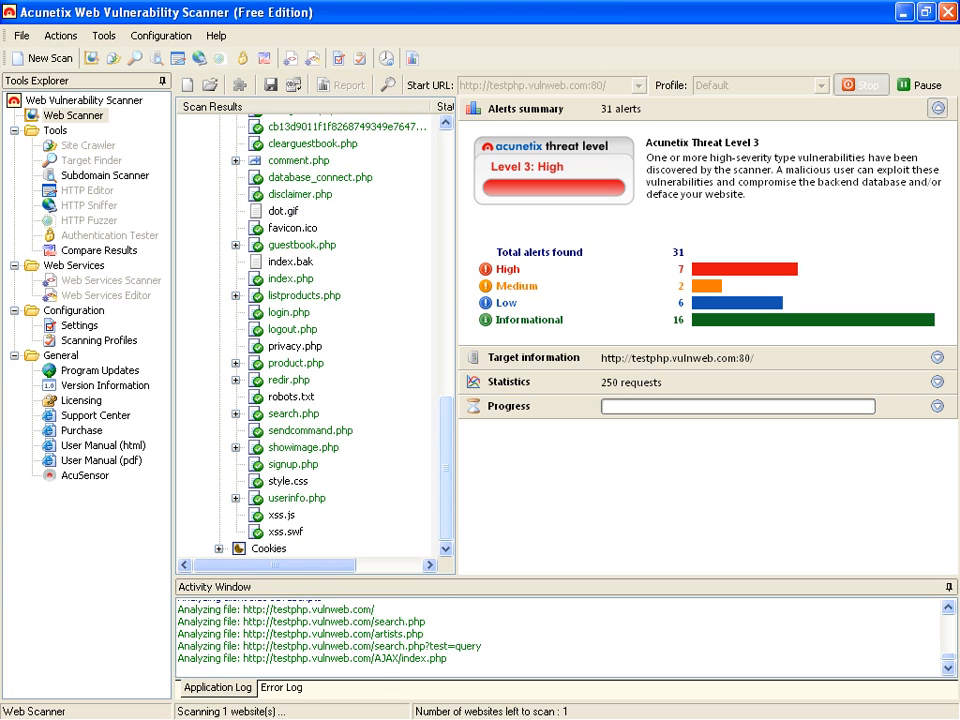
scroll(310, 330, up, 15)
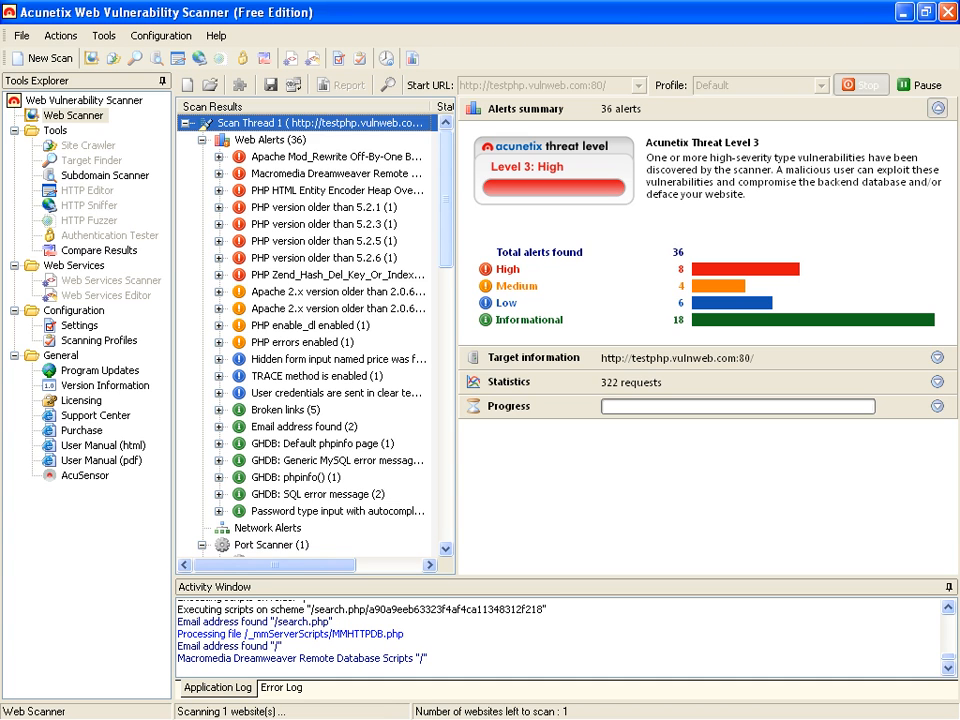
scroll(305, 330, down, 20)
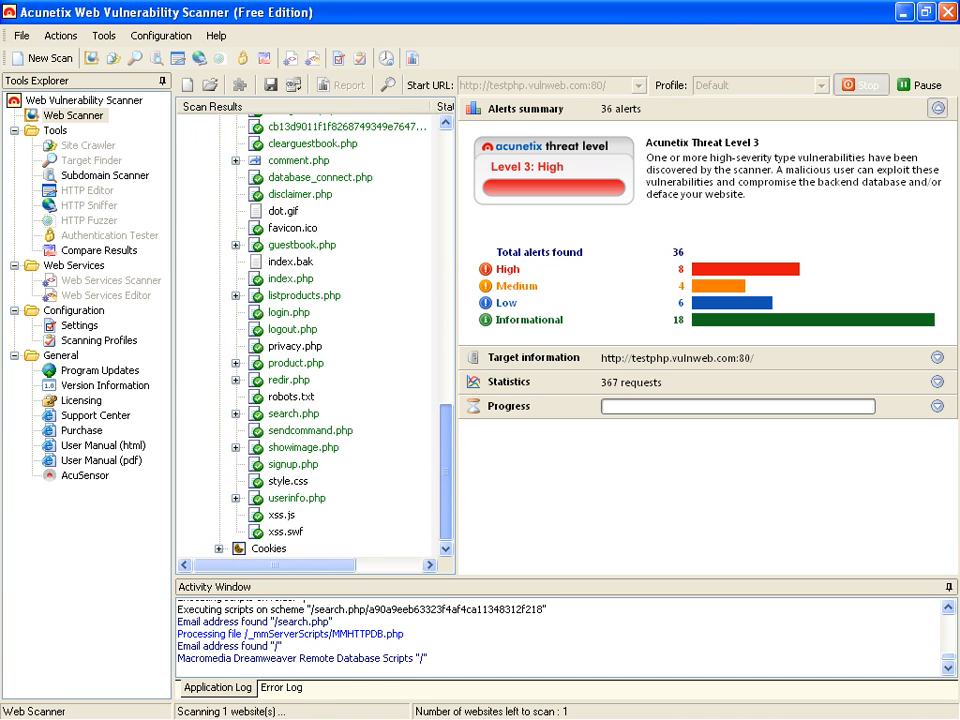
scroll(305, 330, up, 20)
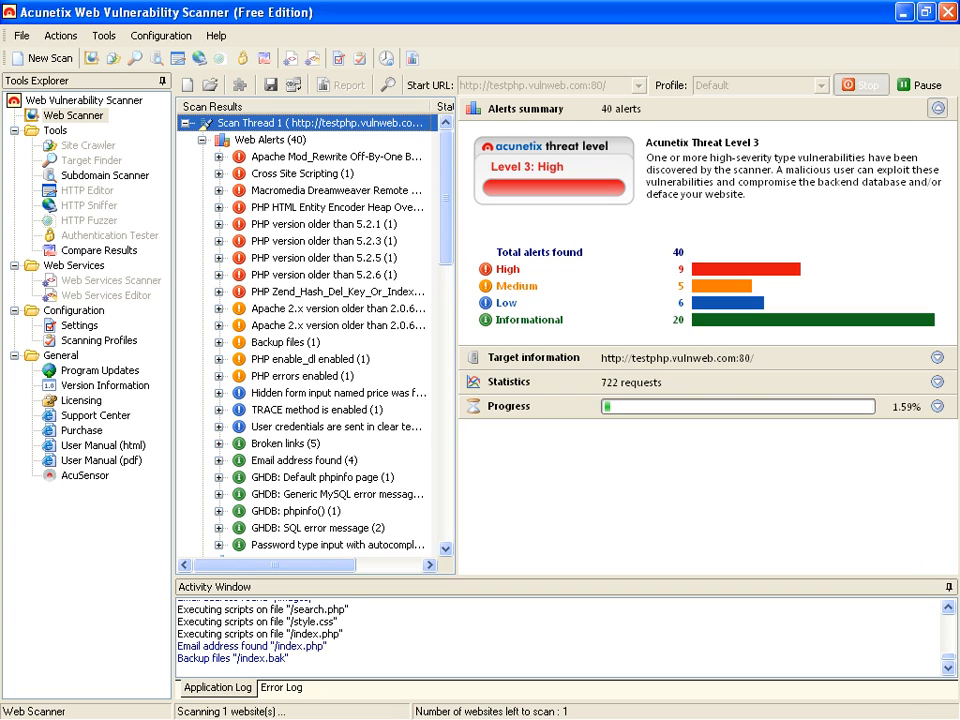
Step: Expand the scan progress details and review the progress, statistics and alerts summary
click(937, 406)
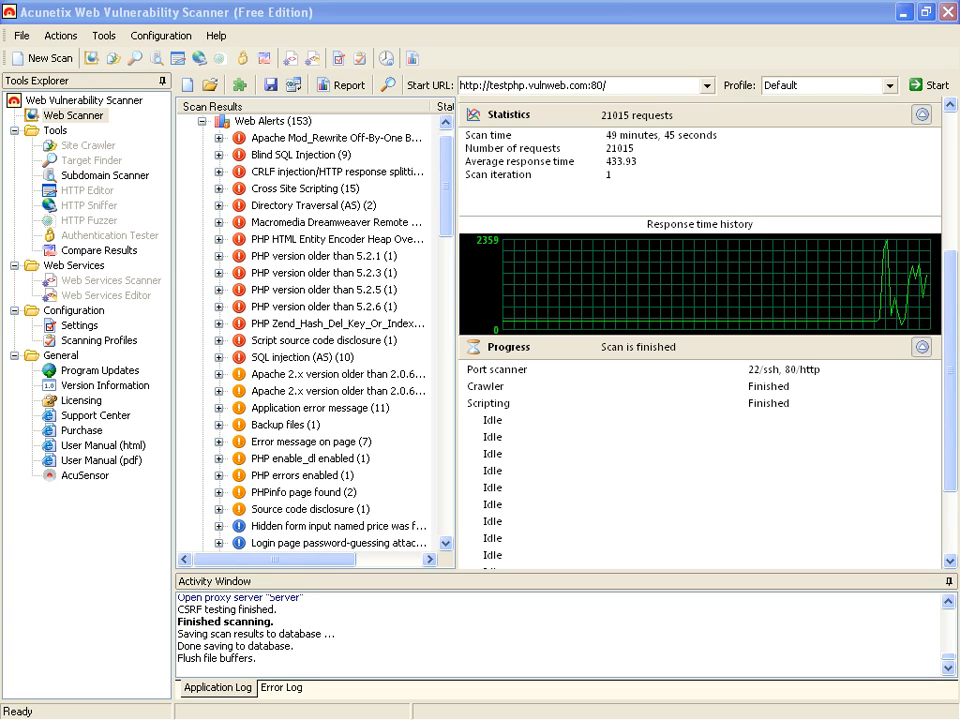
scroll(707, 330, down, 3)
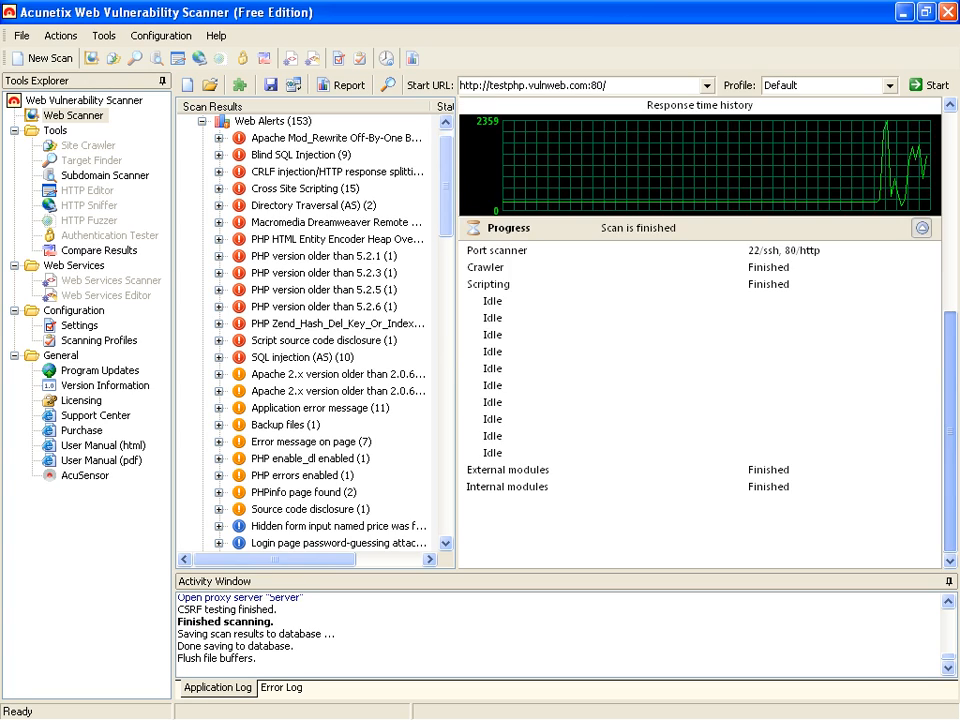
scroll(700, 330, up, 7)
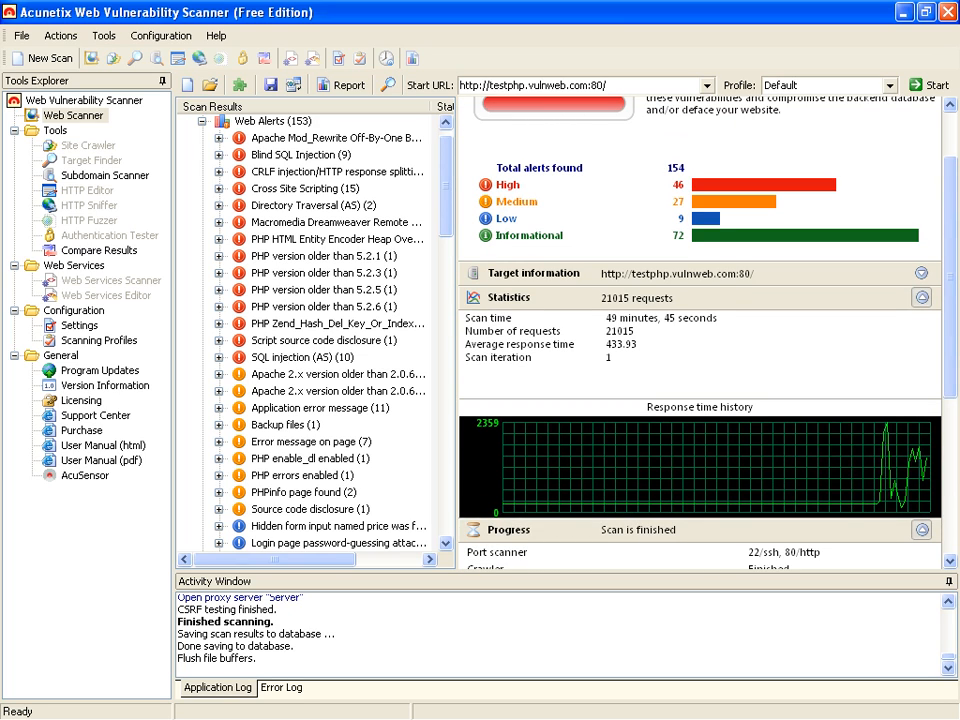
scroll(700, 330, up, 2)
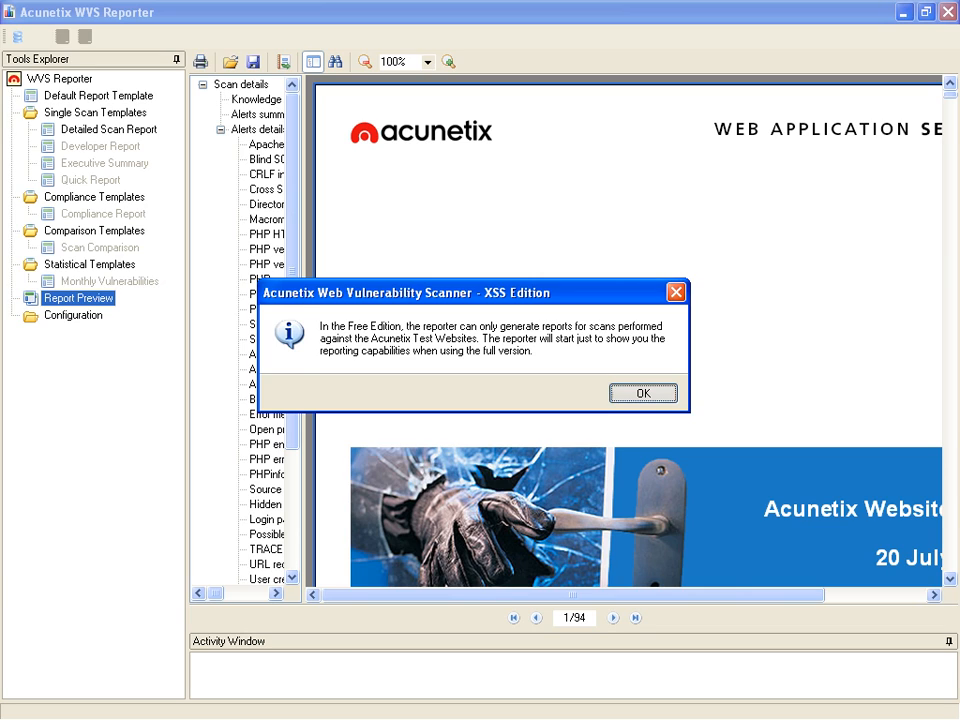
Step: Dismiss the Free Edition notice and read through the opening pages of the generated scan report
key(Return)
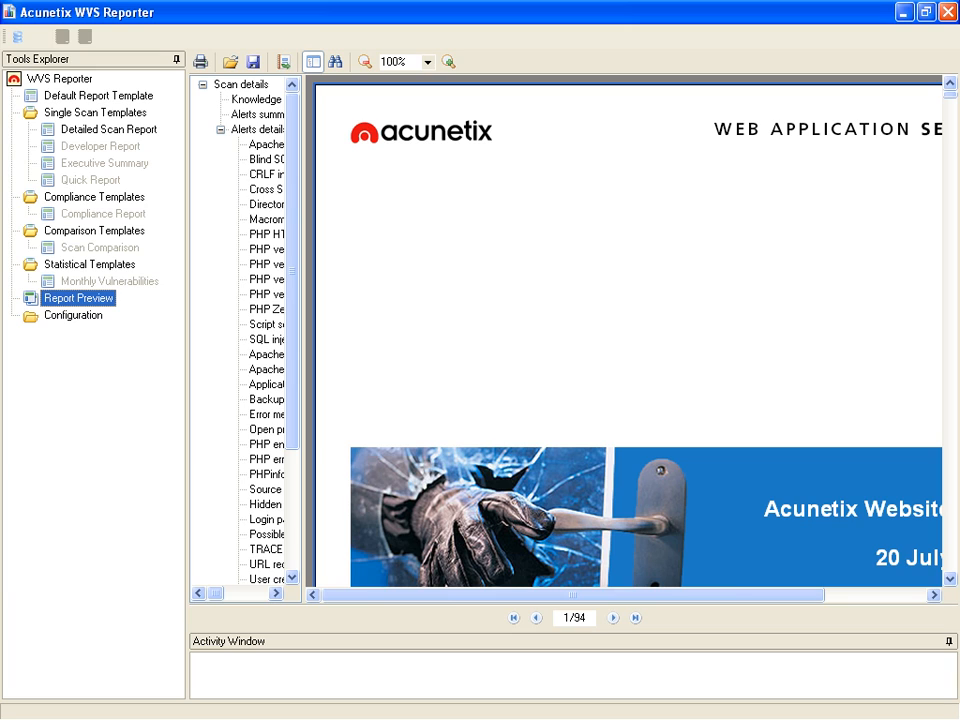
drag(612, 596, 677, 596)
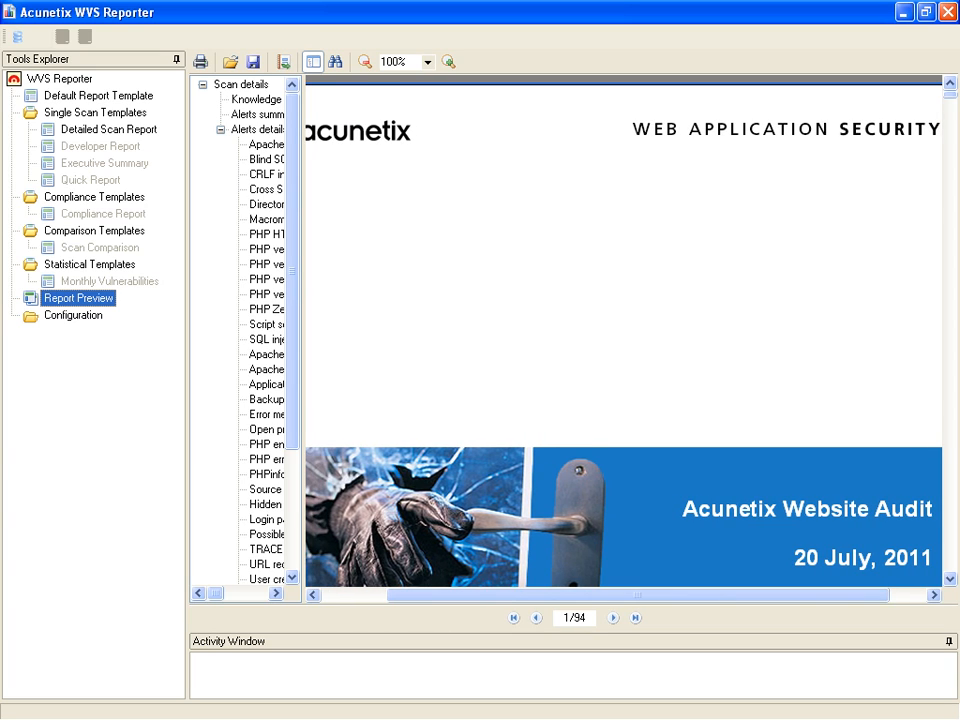
mouse_move(950, 95)
mouse_down()
mouse_move(950, 112)
mouse_move(950, 100)
mouse_up()
drag(638, 595, 601, 595)
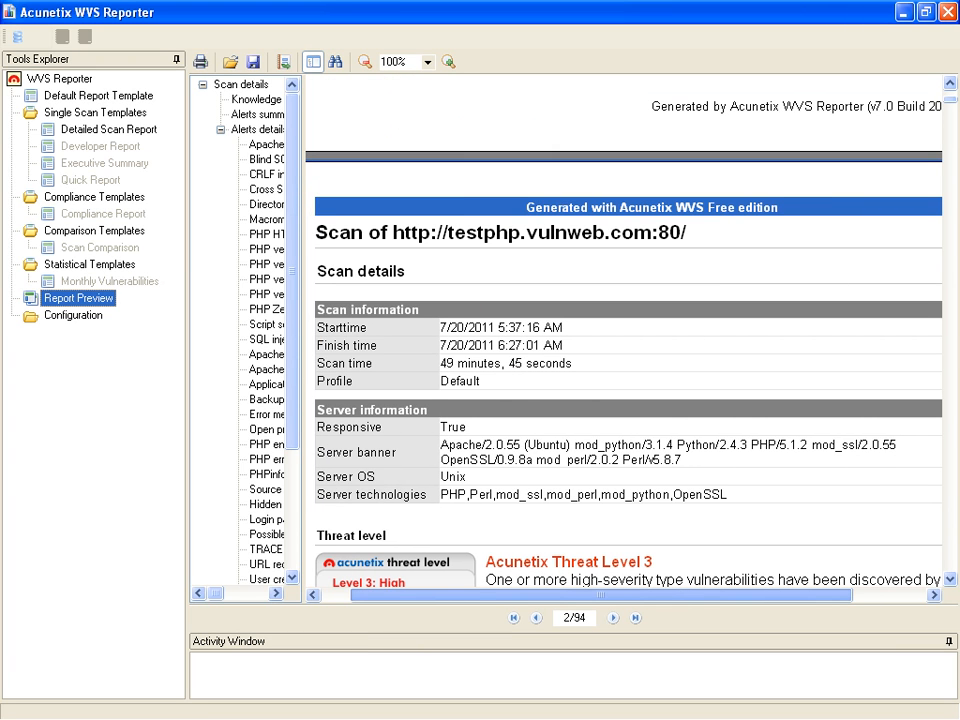
drag(950, 100, 950, 106)
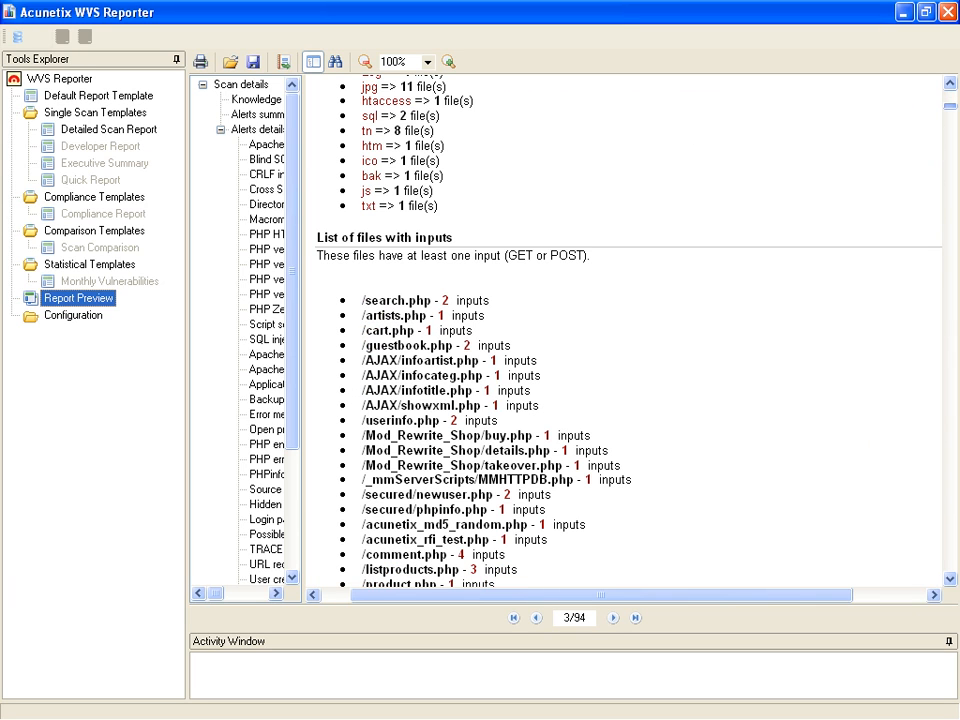
Step: Review the files with inputs and the alerts summary in the scan report, through the informational alerts on page 8
scroll(628, 335, down, 7)
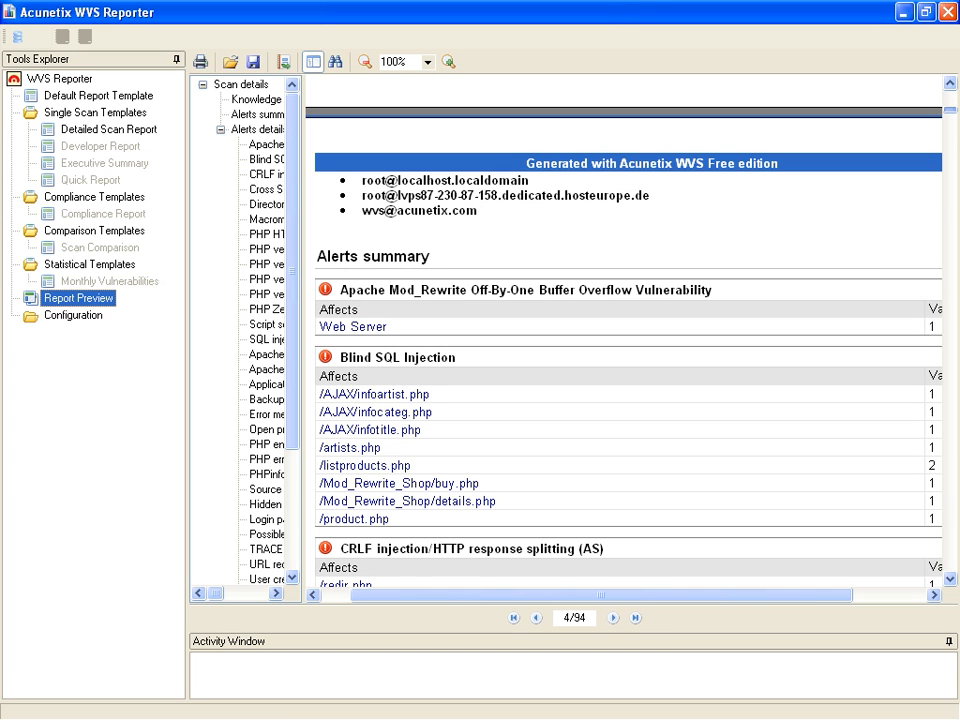
scroll(623, 335, down, 10)
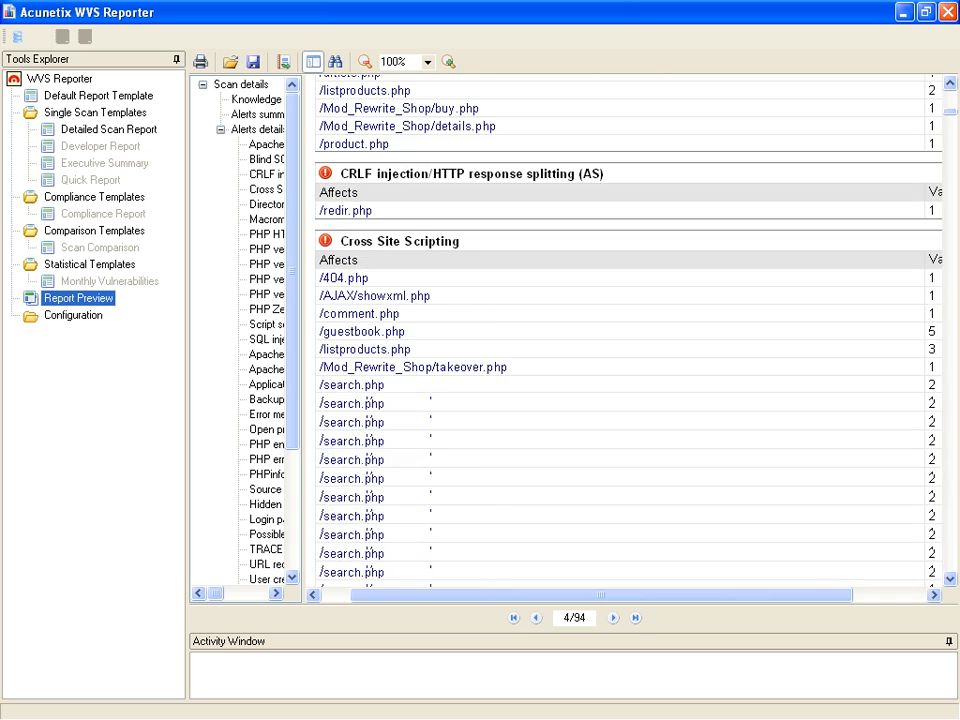
scroll(628, 335, down, 6)
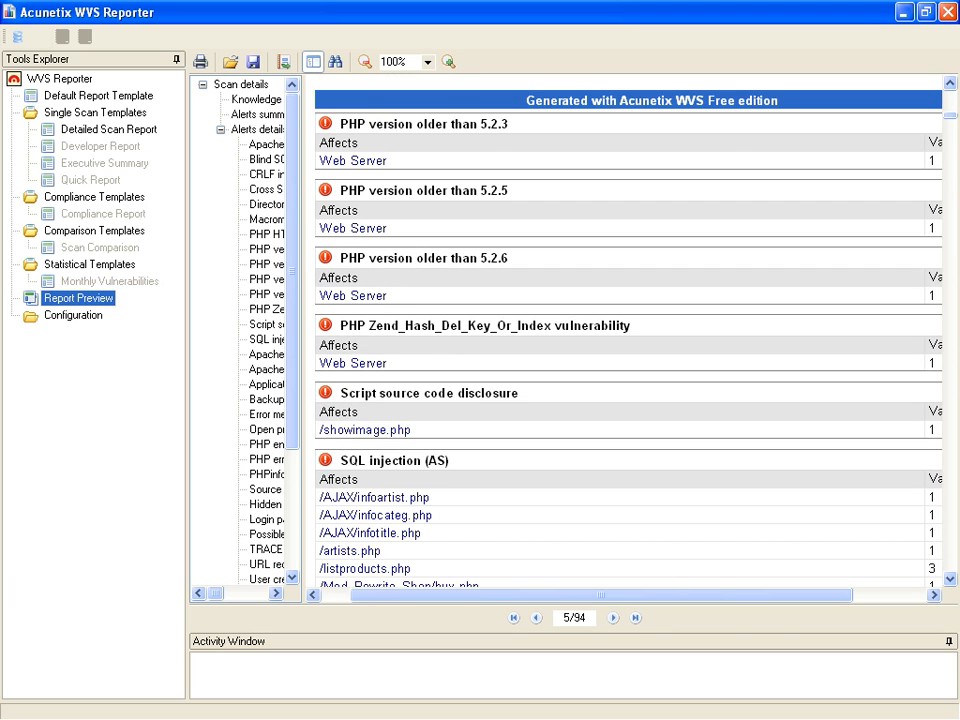
scroll(628, 340, down, 3)
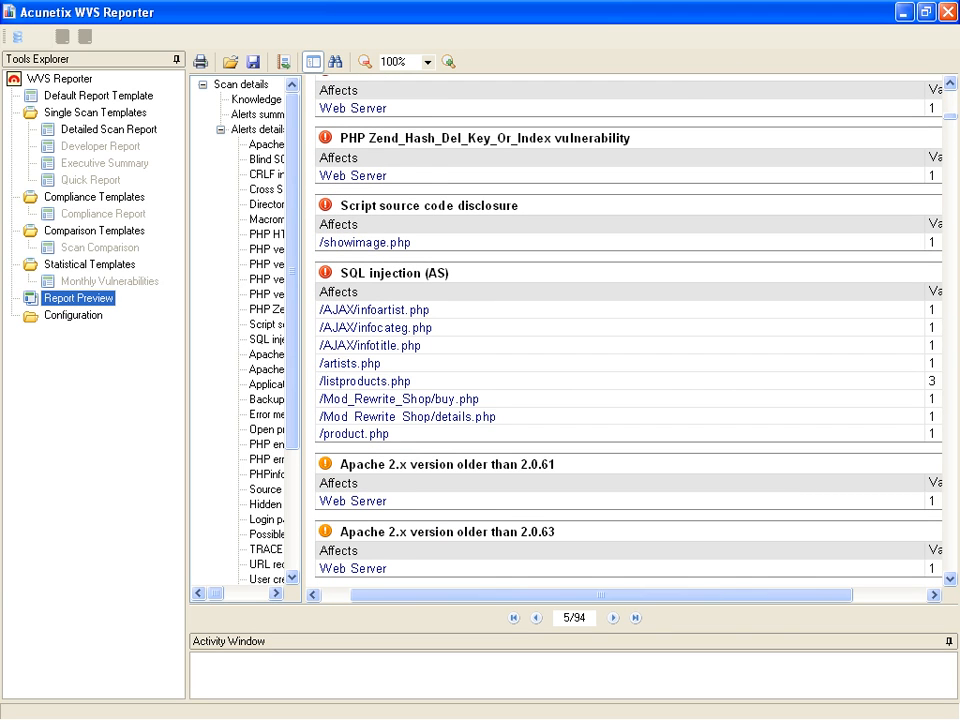
scroll(628, 340, down, 15)
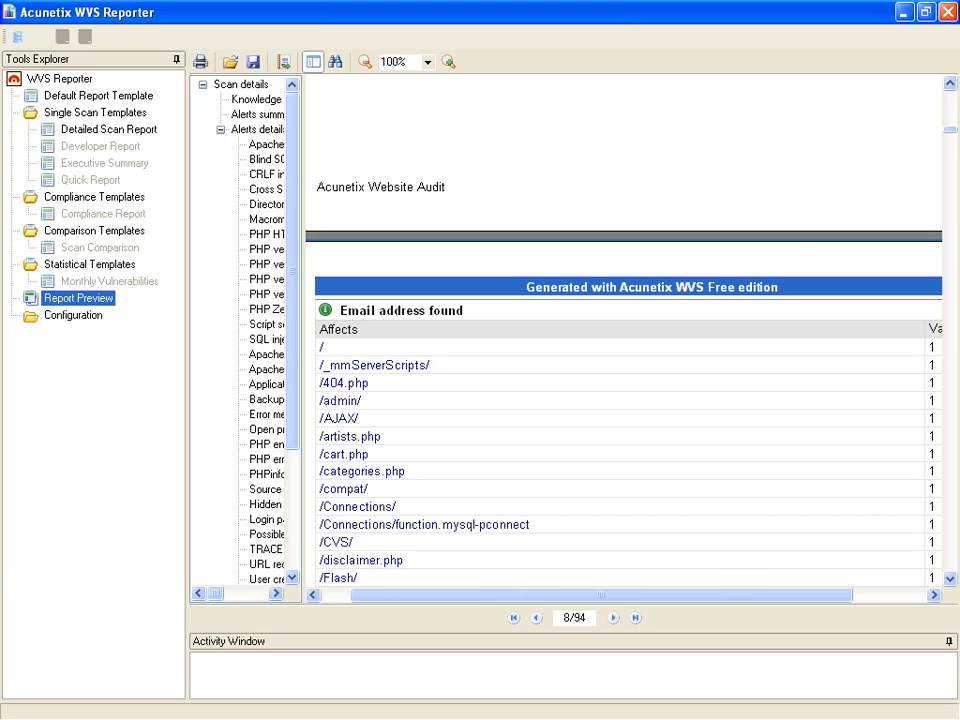
scroll(628, 340, down, 13)
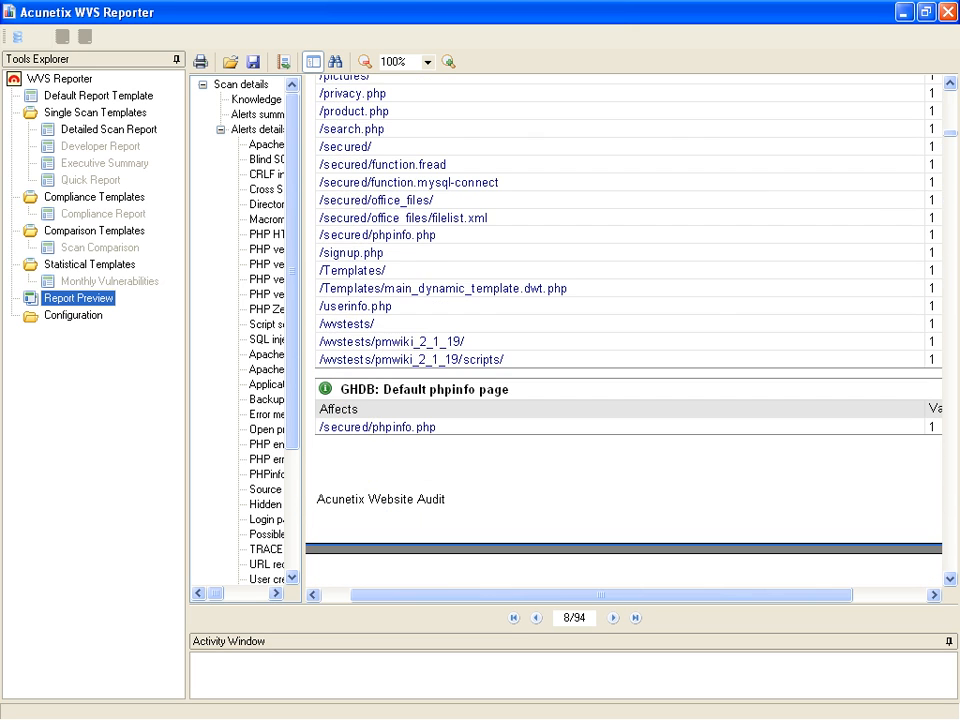
Step: Read the Blind SQL Injection alert details, skim the remaining alert details up to page 76, and close the report window
scroll(628, 340, down, 20)
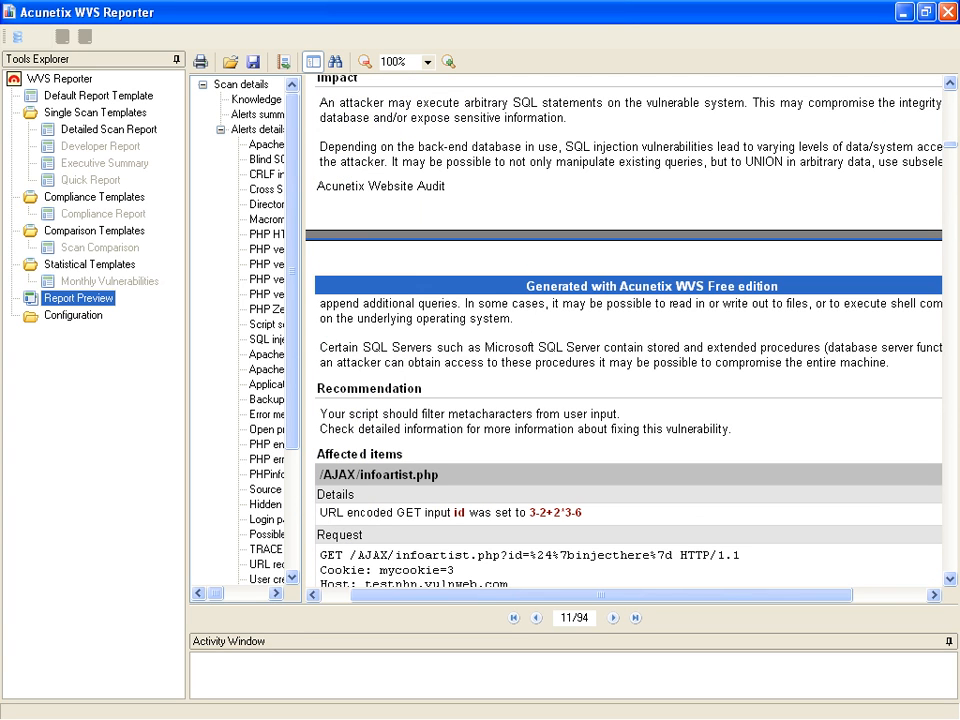
scroll(628, 340, up, 5)
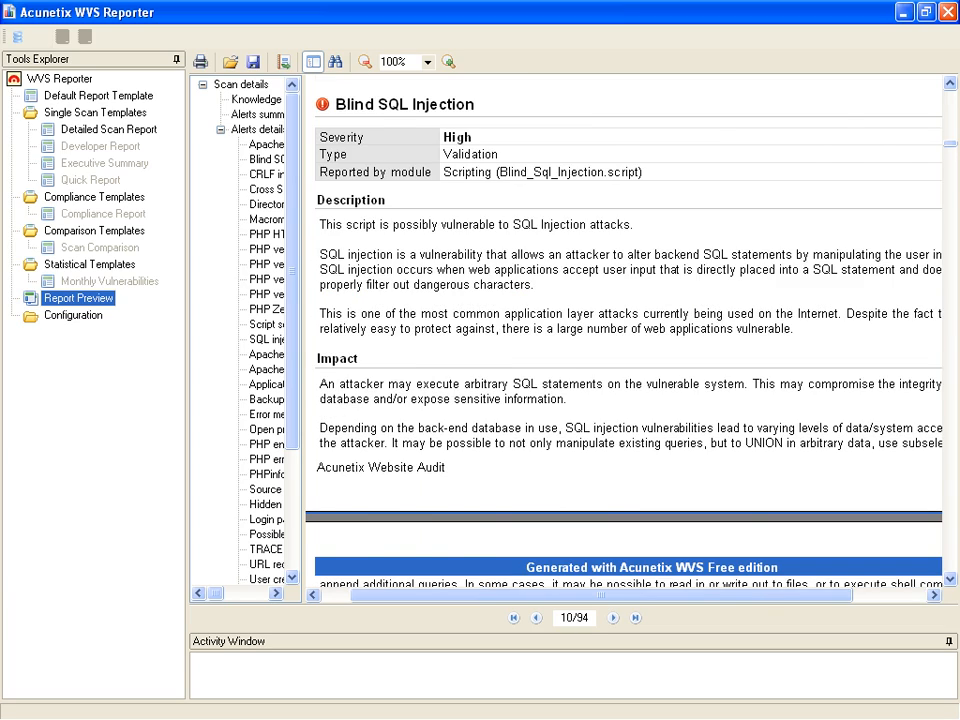
drag(950, 143, 950, 476)
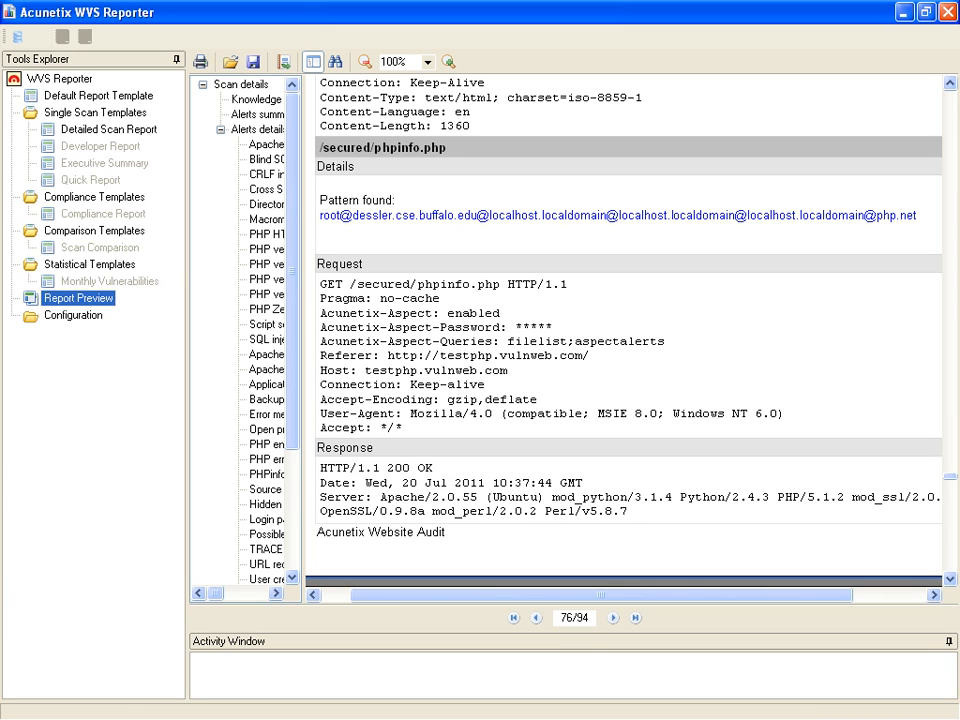
click(948, 12)
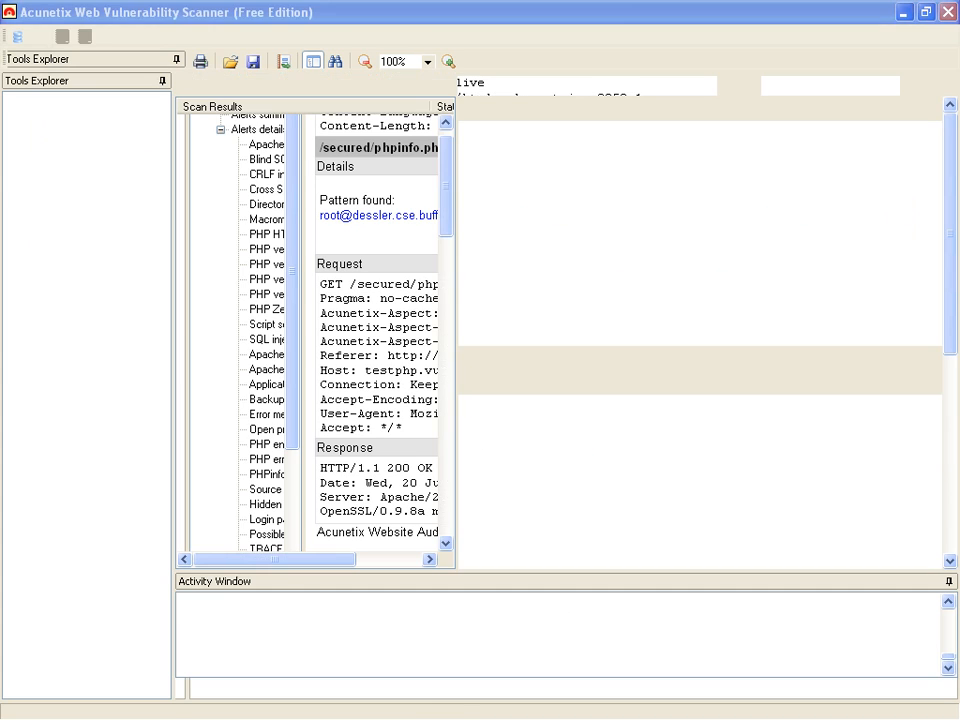